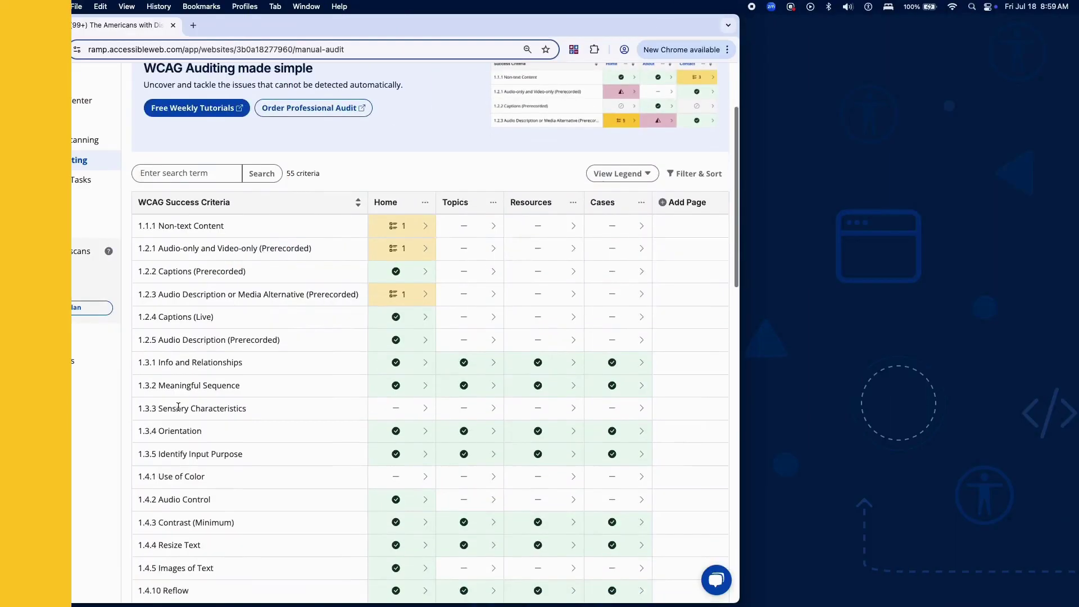
scroll(178, 407, "down", 2)
scroll(180, 409, "down", 3)
scroll(178, 408, "down", 2)
scroll(179, 408, "down", 3)
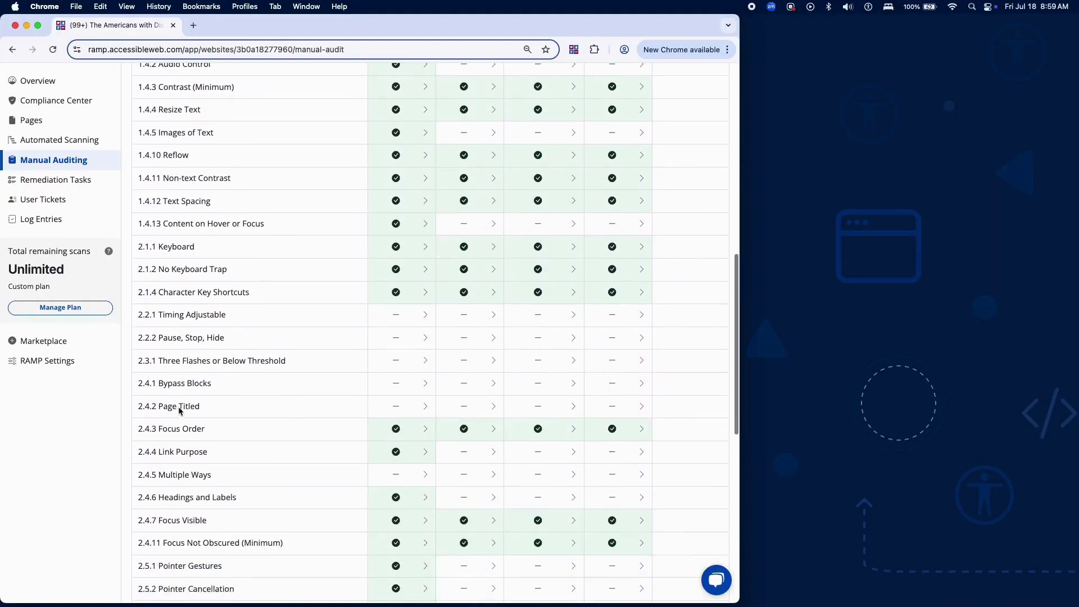
scroll(179, 410, "down", 2)
scroll(179, 412, "down", 3)
scroll(179, 410, "down", 3)
scroll(176, 413, "down", 2)
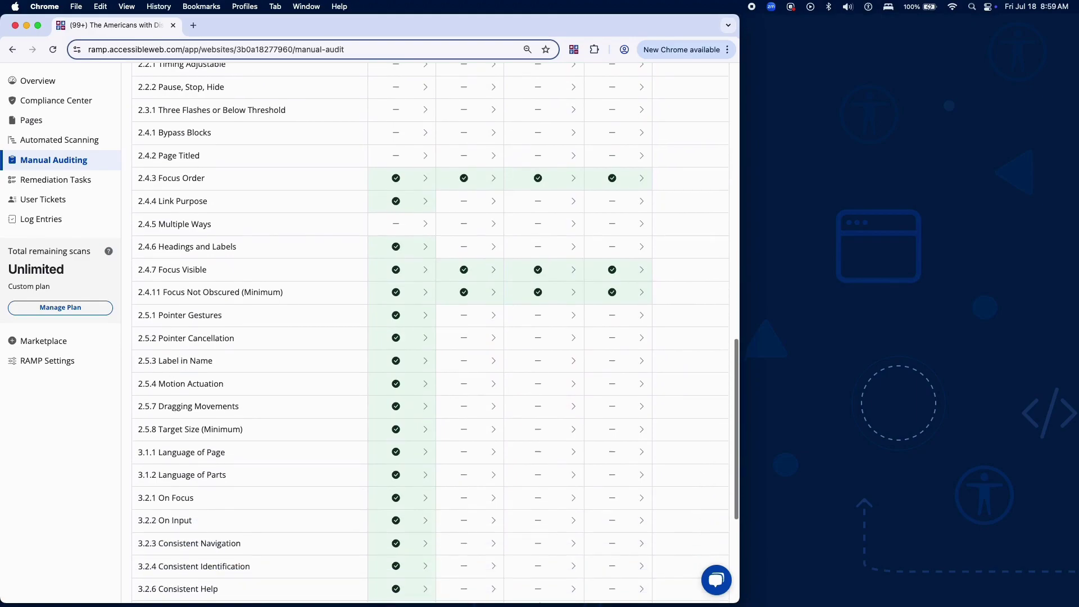
scroll(176, 413, "down", 2)
scroll(175, 413, "down", 4)
Step: Open the 3.3.2 Labels or Instructions details and launch the helper beside the ada.gov page
left_click(388, 475)
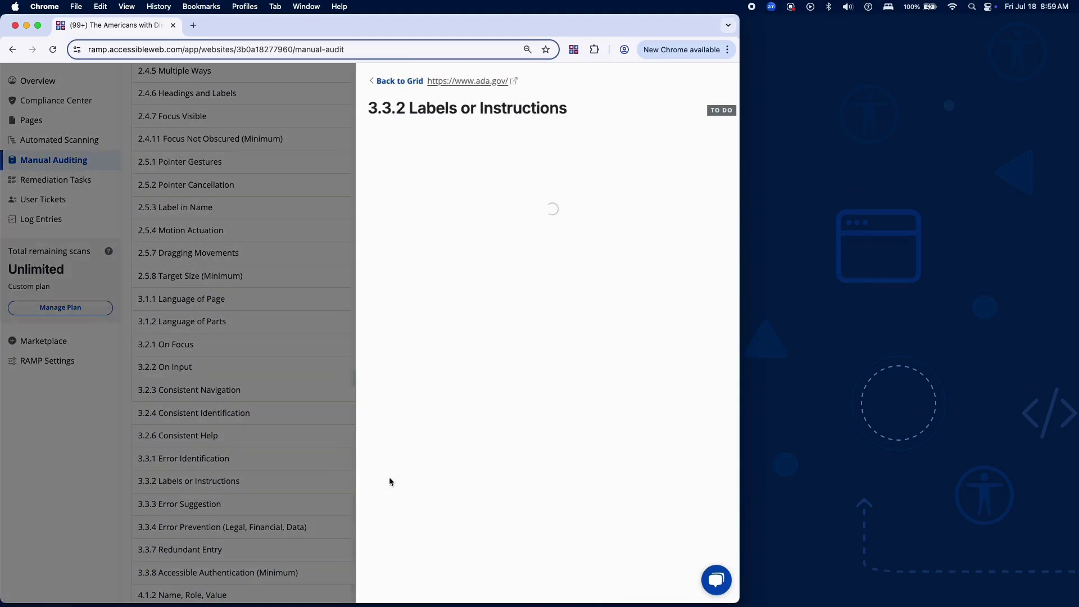
left_click(451, 211)
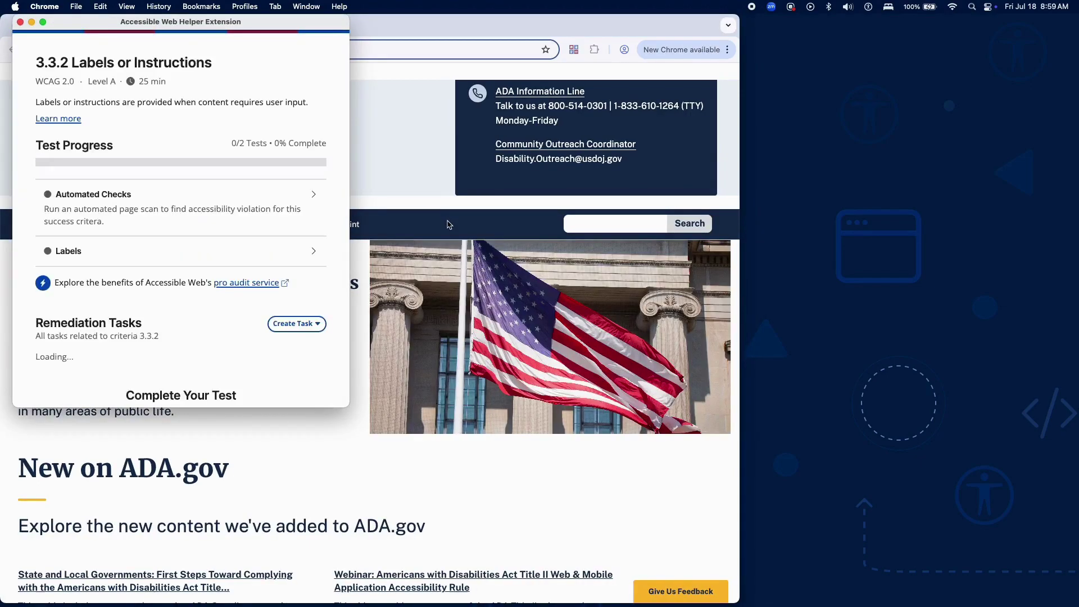
left_click_drag(129, 28, 858, 26)
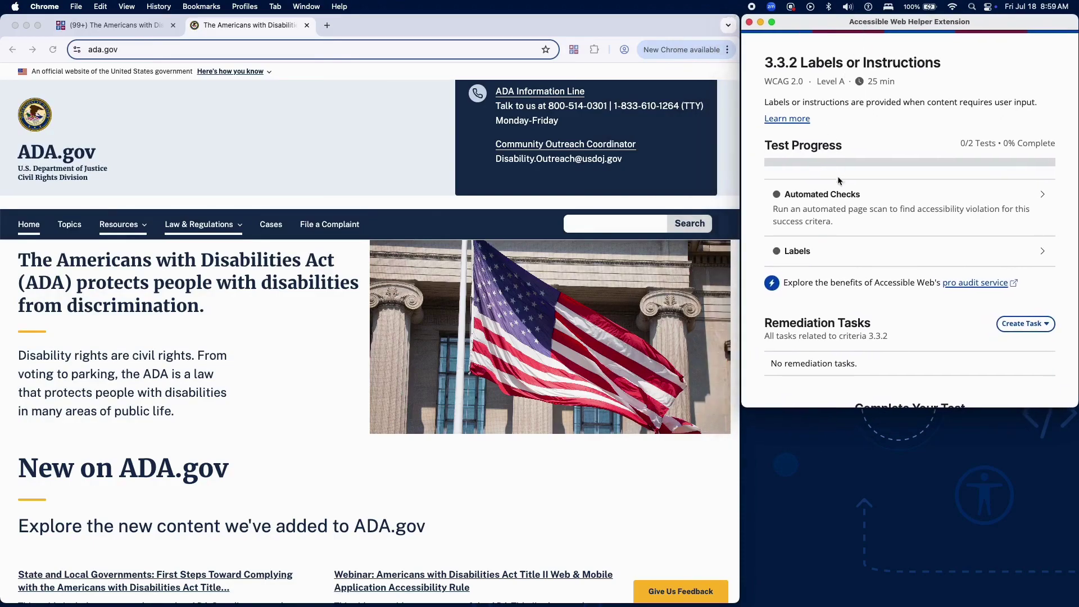
Step: Mark the Automated Checks test complete, then open the Labels test's audit instructions
left_click(842, 196)
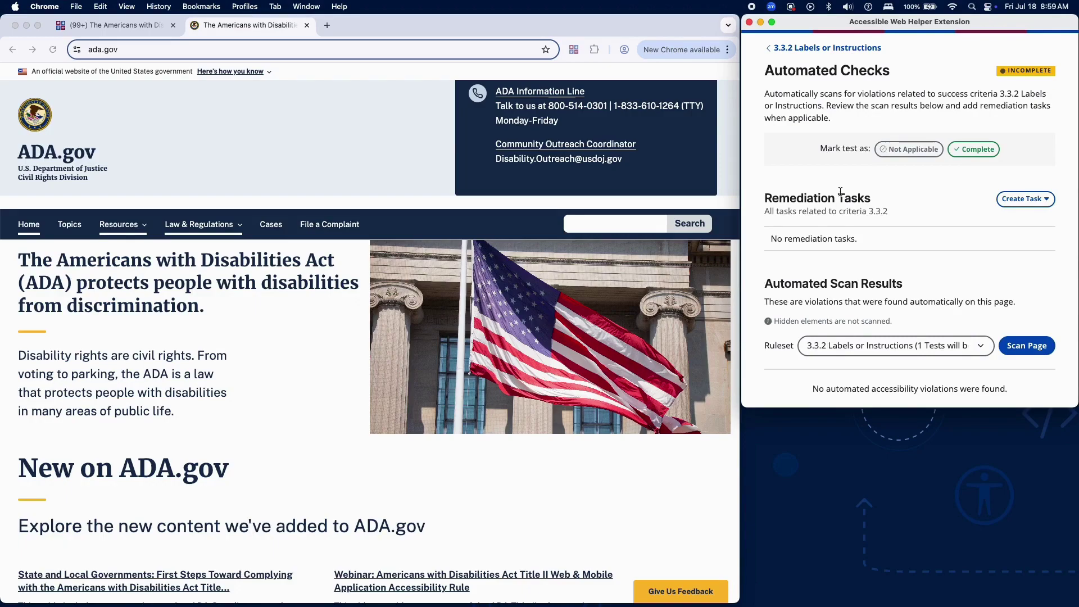
left_click(974, 149)
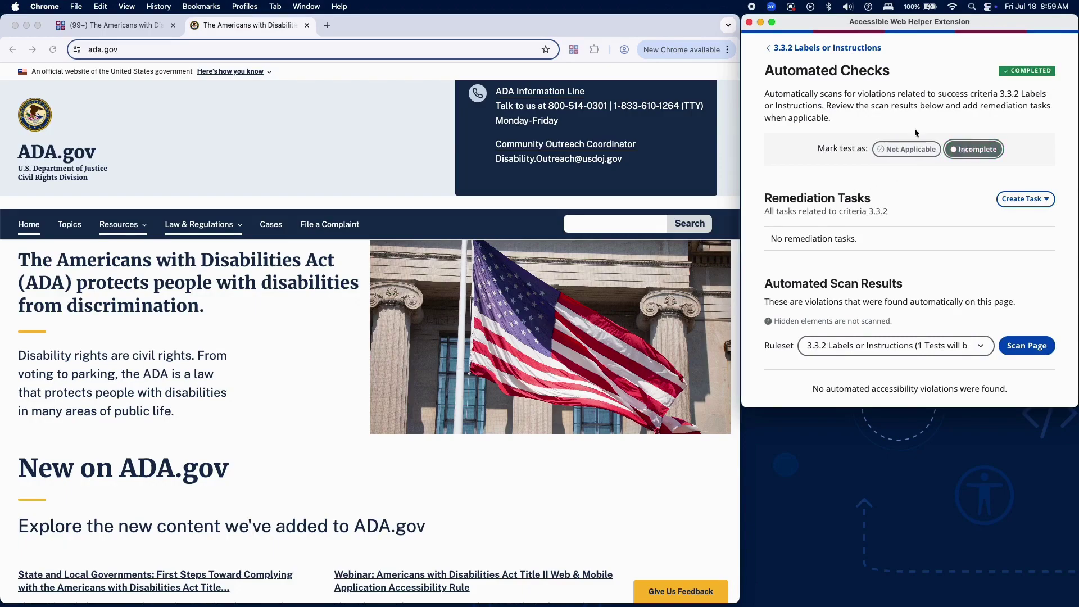
left_click(807, 49)
left_click(833, 253)
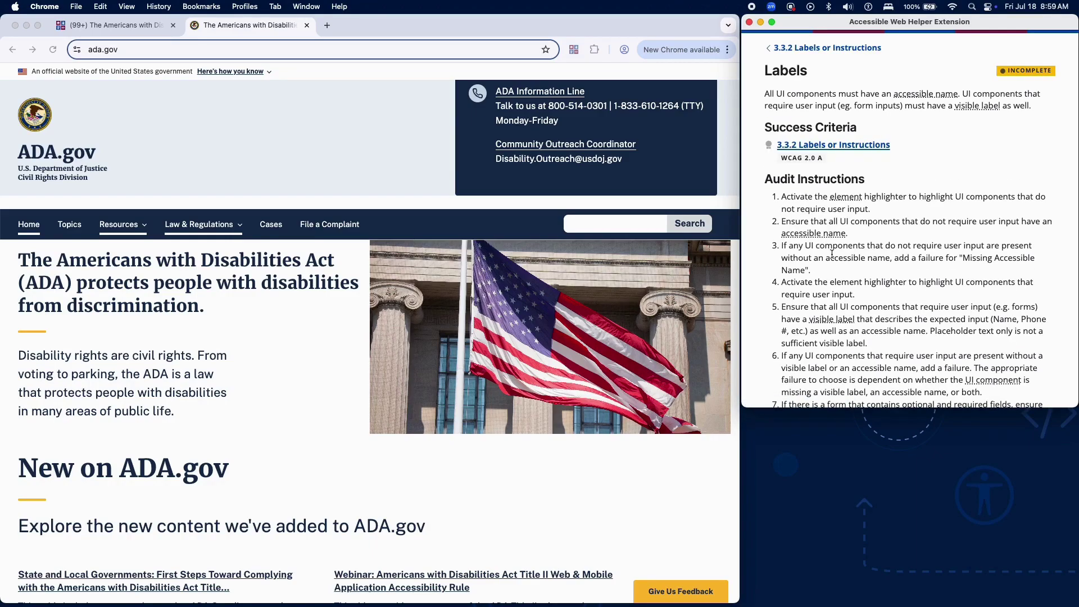
scroll(590, 270, "down", 1)
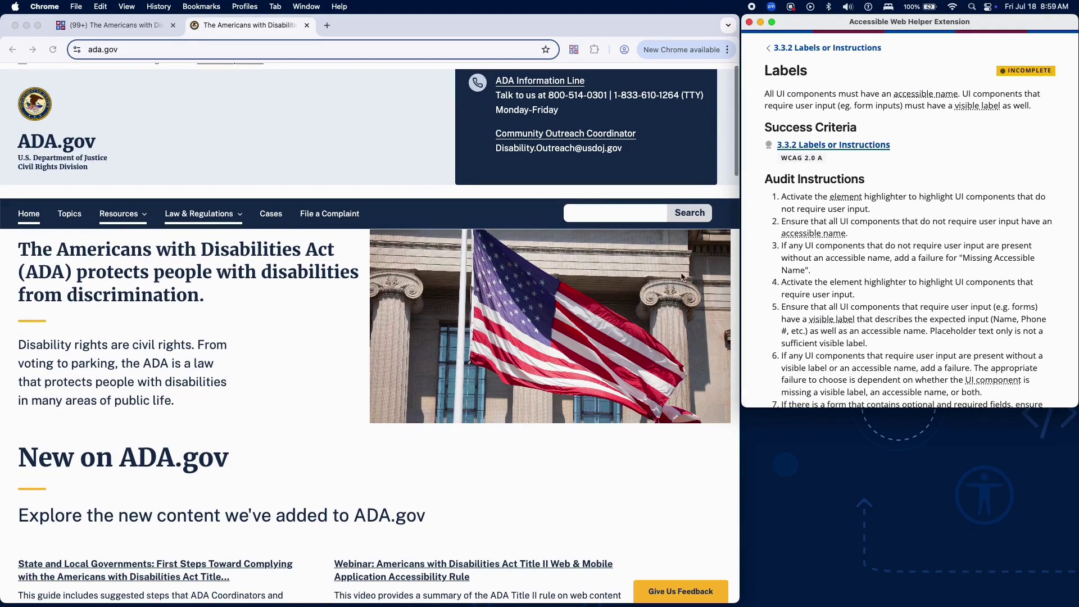
scroll(260, 309, "down", 5)
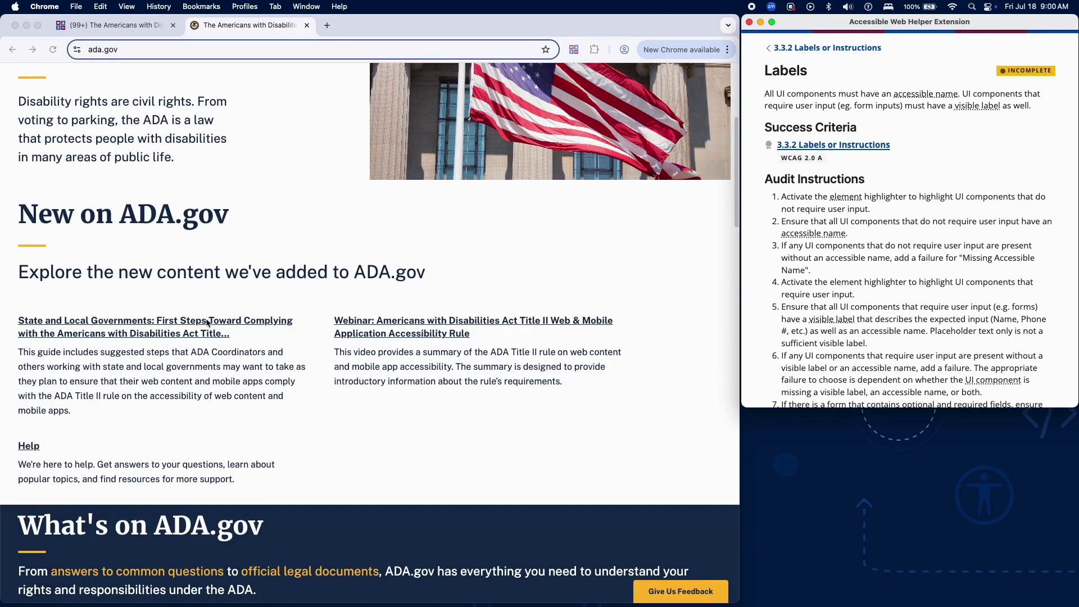
Step: Inspect the State and Local Governments link's markup in developer tools
right_click(209, 318)
left_click(264, 474)
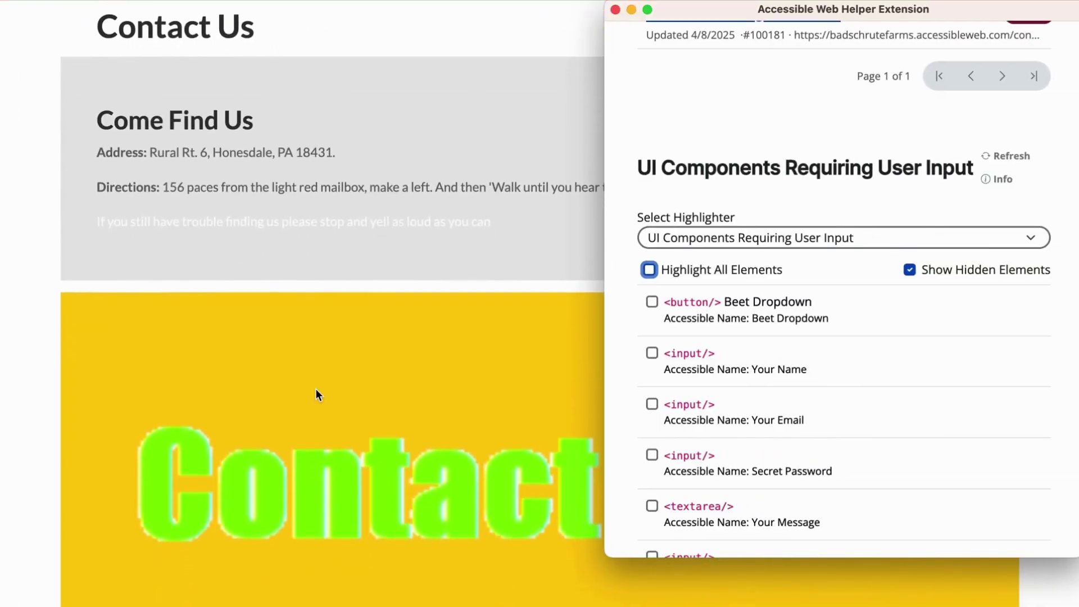
scroll(316, 394, "down", 1)
scroll(315, 394, "down", 1)
scroll(315, 393, "down", 1)
scroll(316, 393, "down", 2)
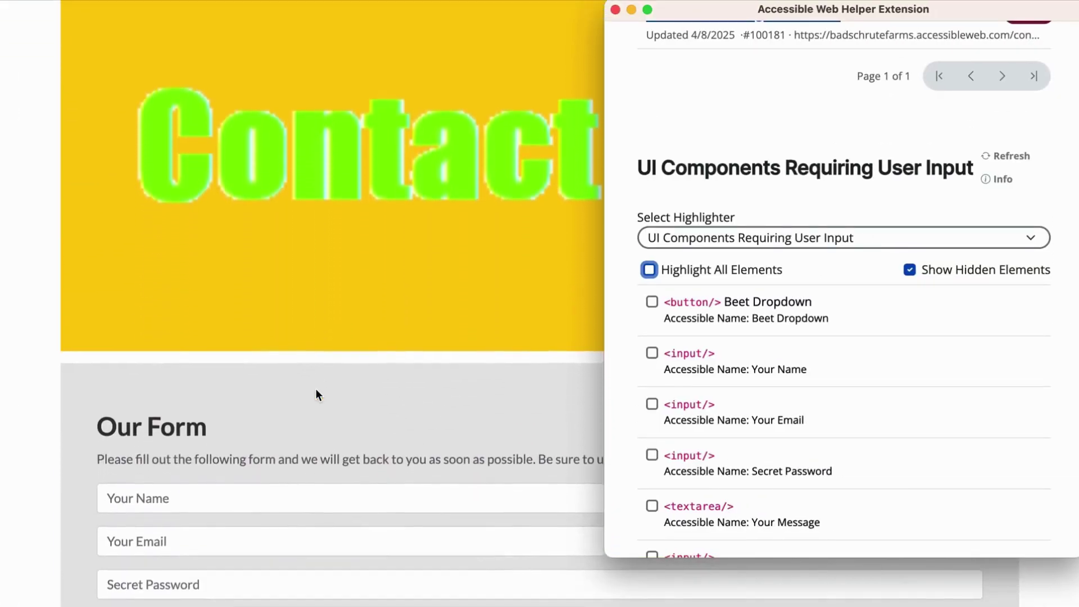
scroll(316, 391, "down", 2)
scroll(316, 390, "down", 1)
scroll(316, 390, "down", 2)
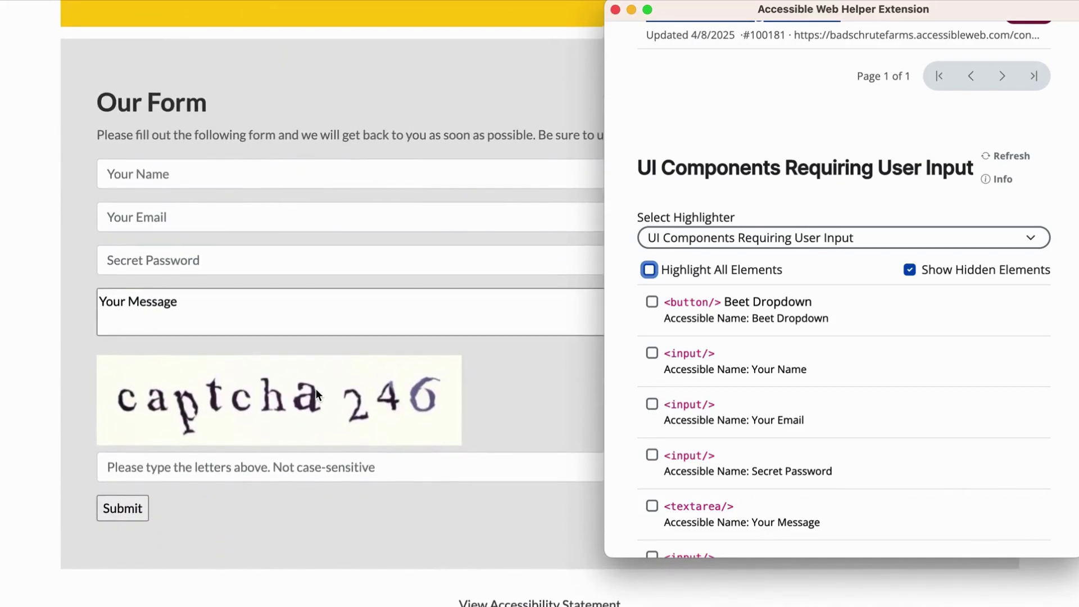
Step: Highlight all input-requiring components on the contact form, then dismiss the helper to review them
left_click(649, 269)
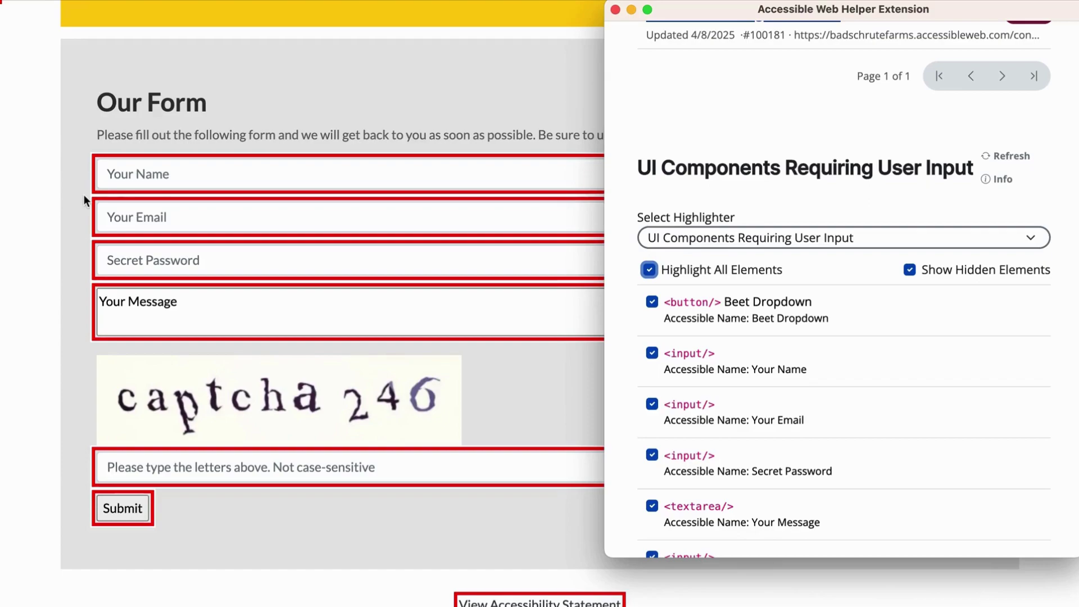
scroll(719, 396, "down", 2)
scroll(719, 395, "down", 1)
scroll(720, 396, "down", 2)
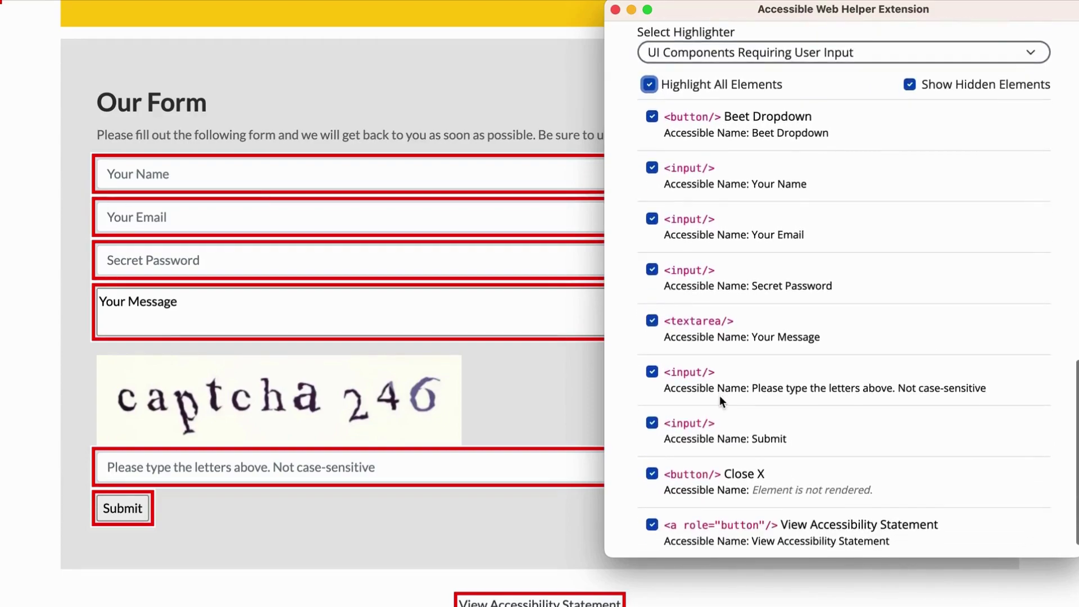
scroll(719, 395, "down", 1)
scroll(718, 396, "up", 1)
scroll(721, 386, "up", 1)
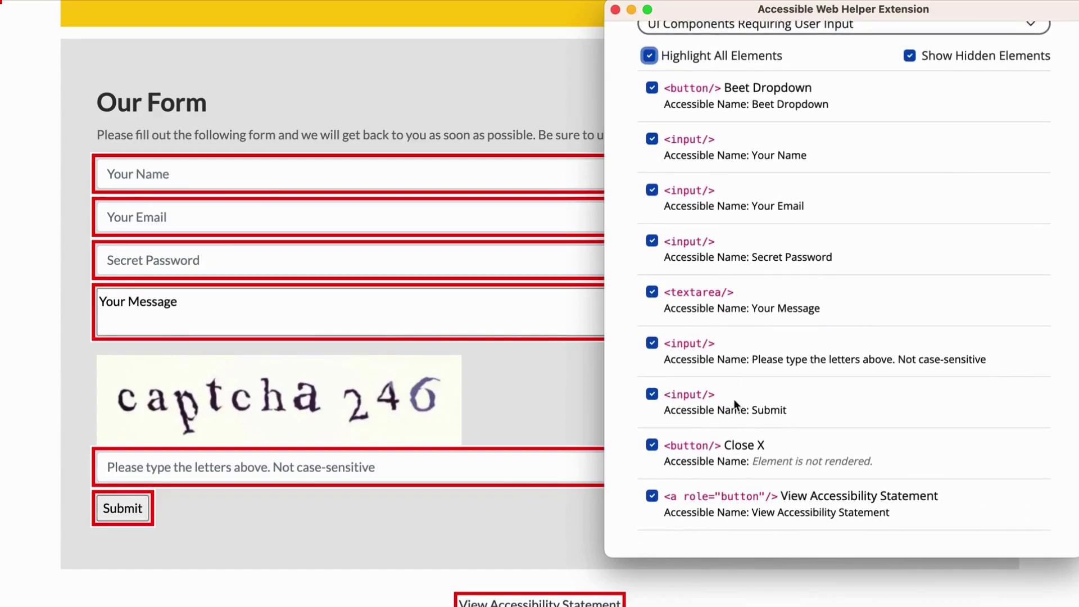
left_click(172, 177)
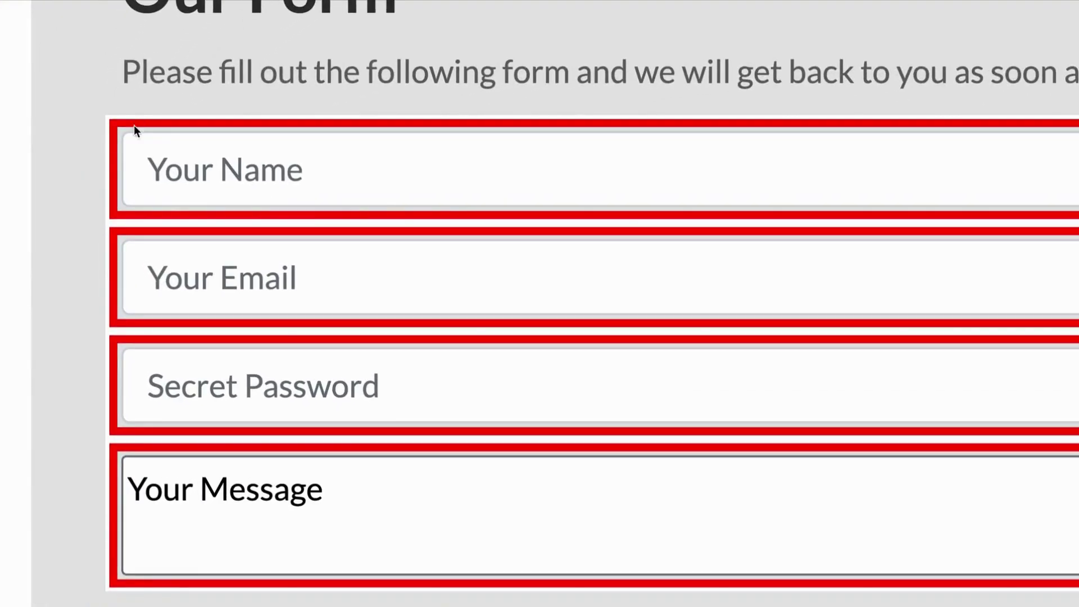
scroll(257, 196, "down", 4)
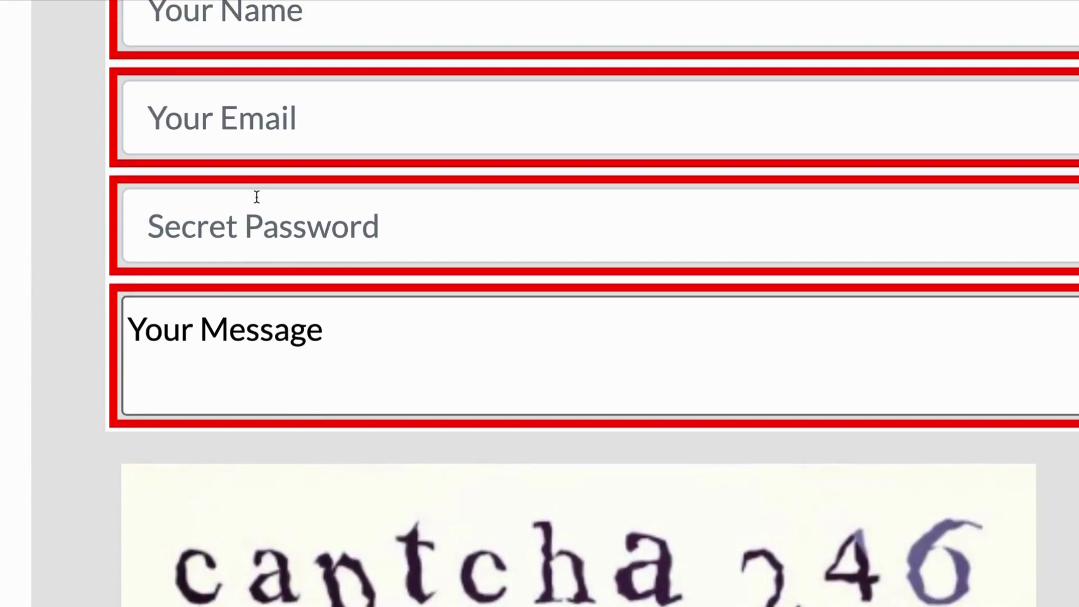
scroll(256, 196, "down", 2)
scroll(257, 196, "down", 1)
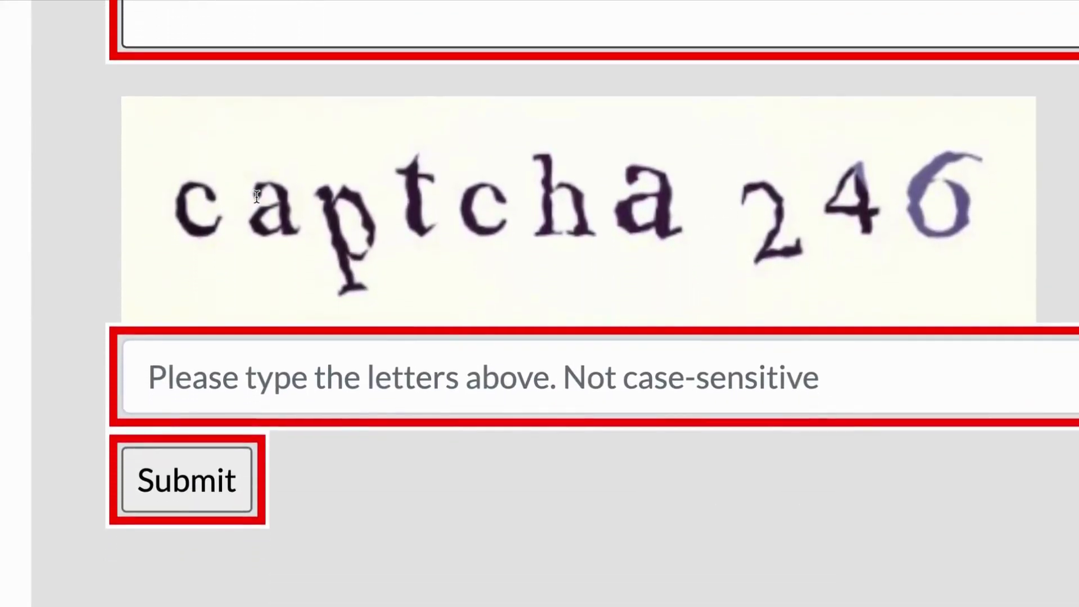
scroll(257, 197, "down", 1)
scroll(257, 196, "up", 1)
scroll(257, 196, "up", 2)
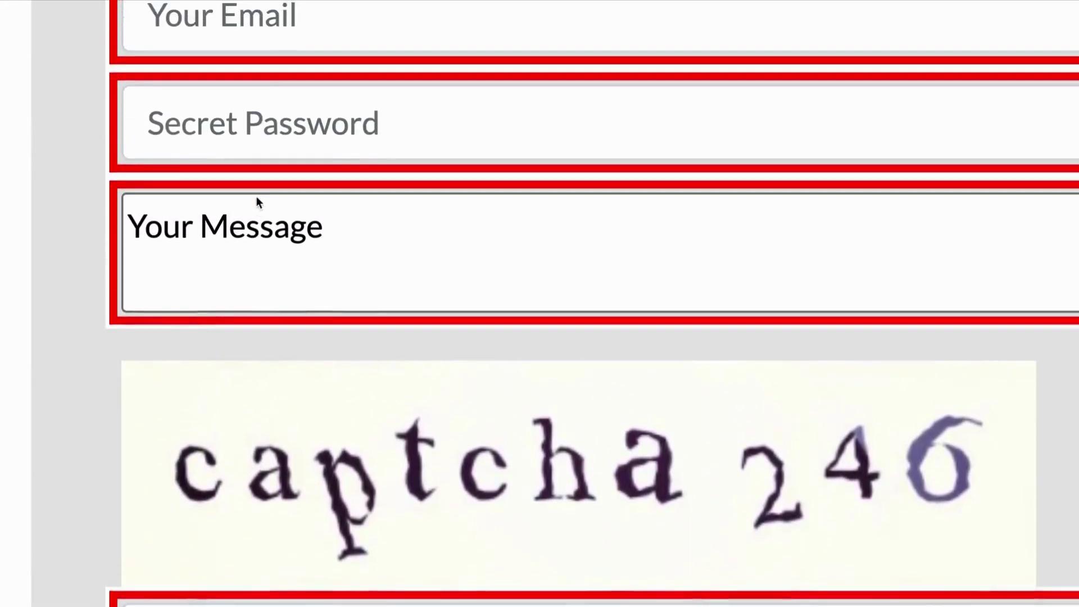
scroll(257, 197, "up", 2)
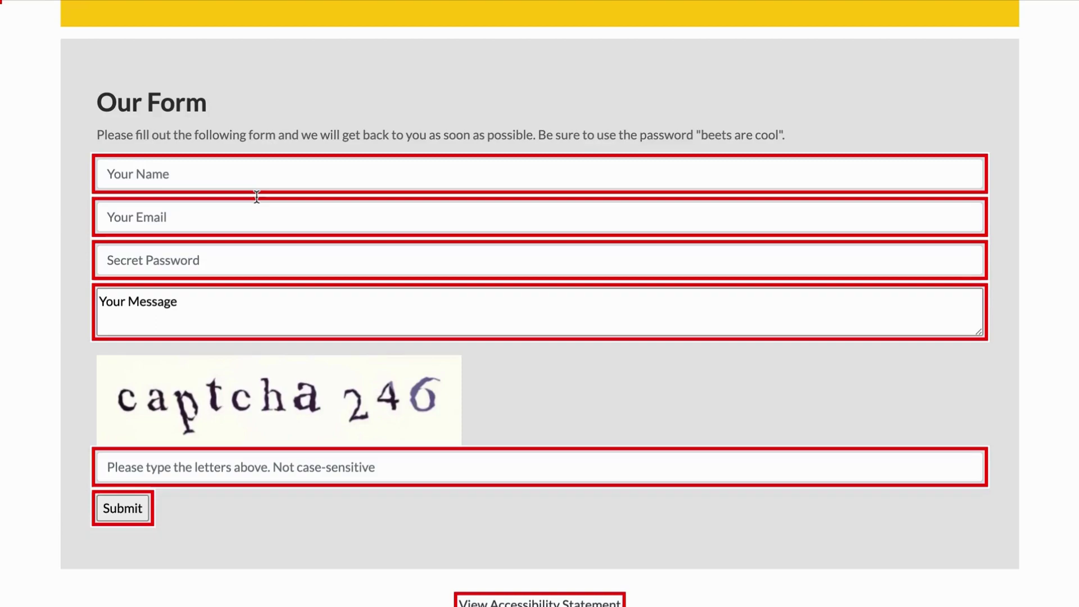
scroll(857, 391, "up", 1)
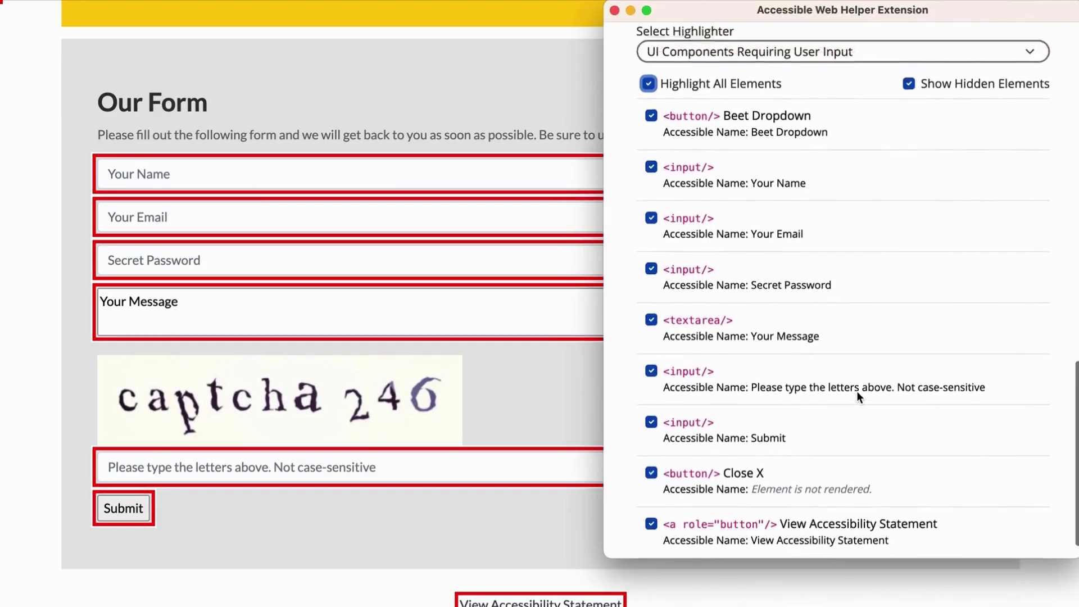
scroll(856, 390, "up", 5)
Step: Start a task from the Missing Visible Label template and begin filling its description
left_click(1024, 103)
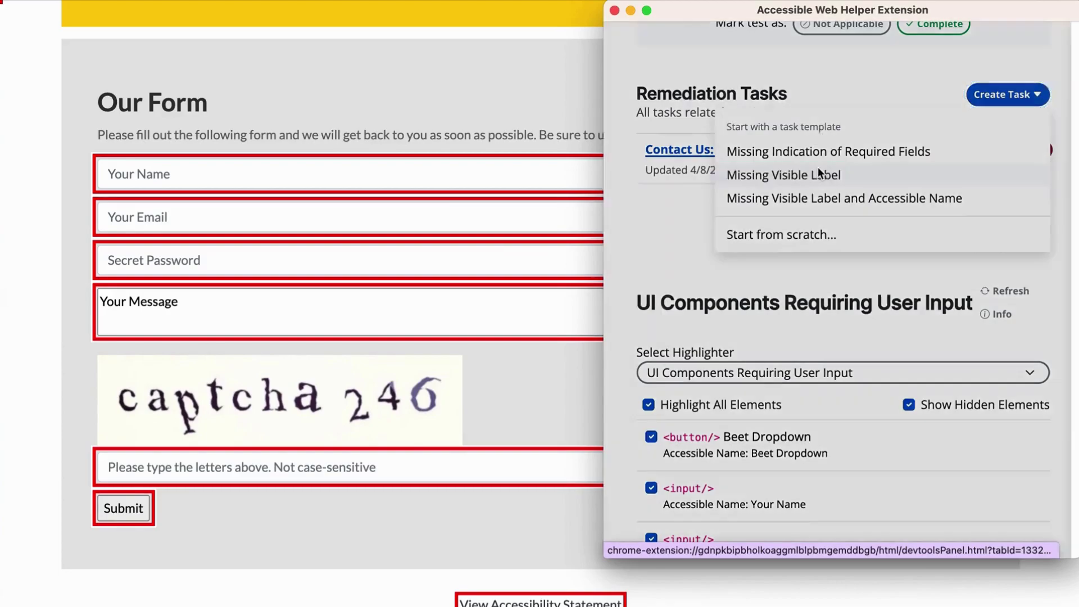
left_click(819, 173)
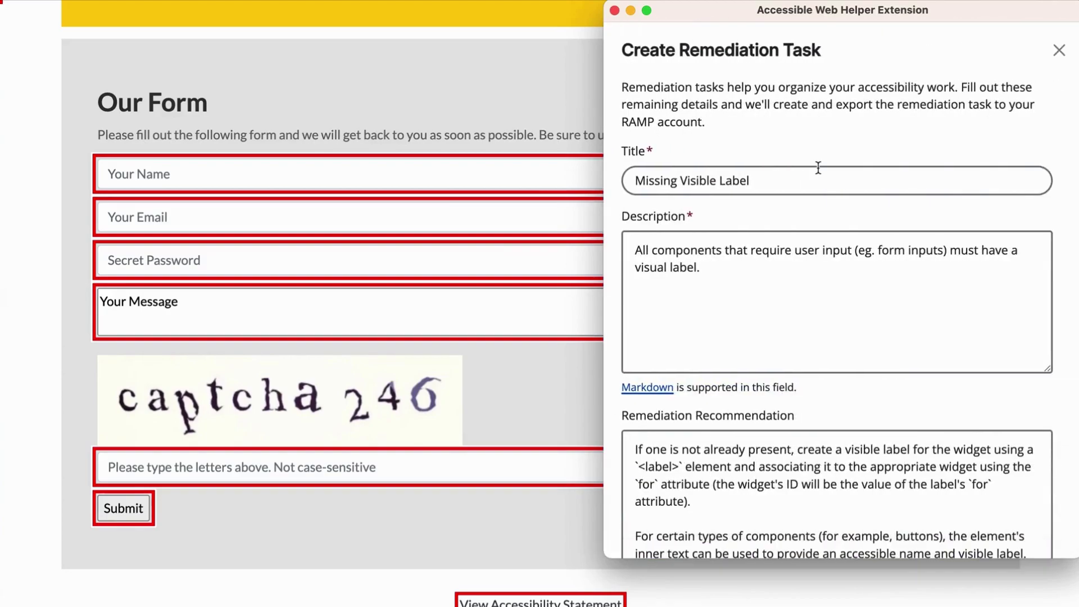
left_click(746, 290)
type("\"Your Name\", \"Your Email\", \"Secret Password\", \"Your Message\" ,and \"Please type the letters above. not case-sensitive\" all do not contain visual labels that are not place holder text.")
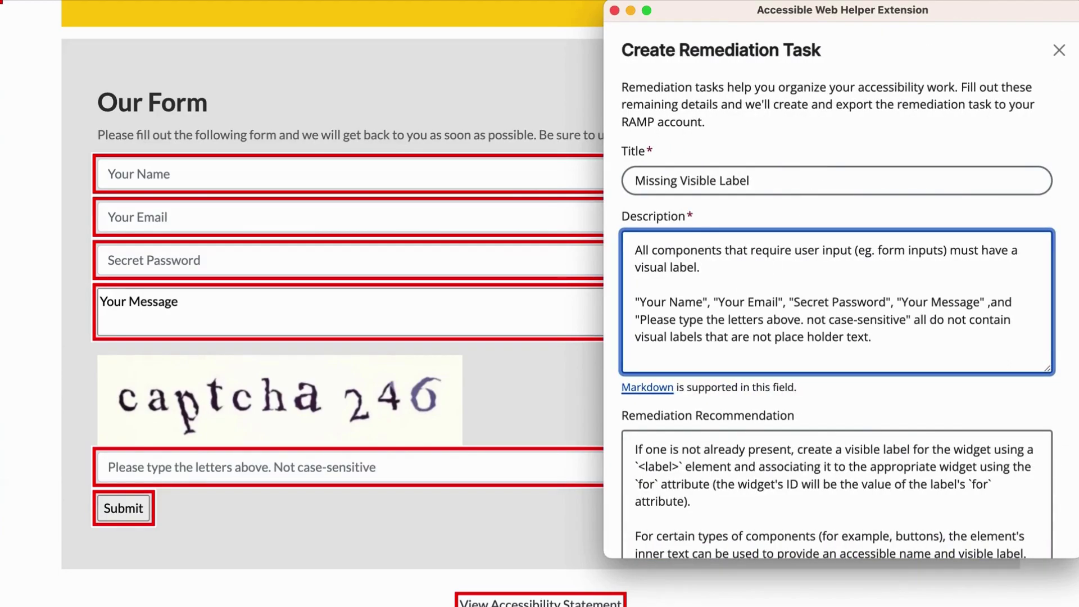
scroll(918, 377, "down", 2)
scroll(917, 377, "down", 2)
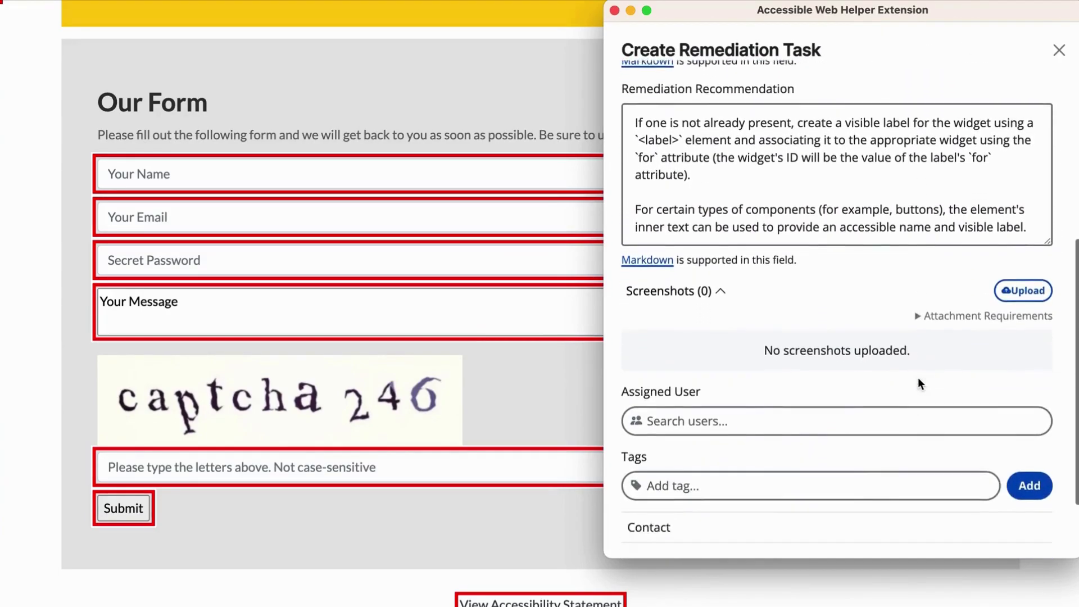
scroll(918, 377, "down", 1)
Step: Create the 'Contact Us: Missing Visible Label' remediation task
left_click(651, 508)
scroll(730, 276, "up", 5)
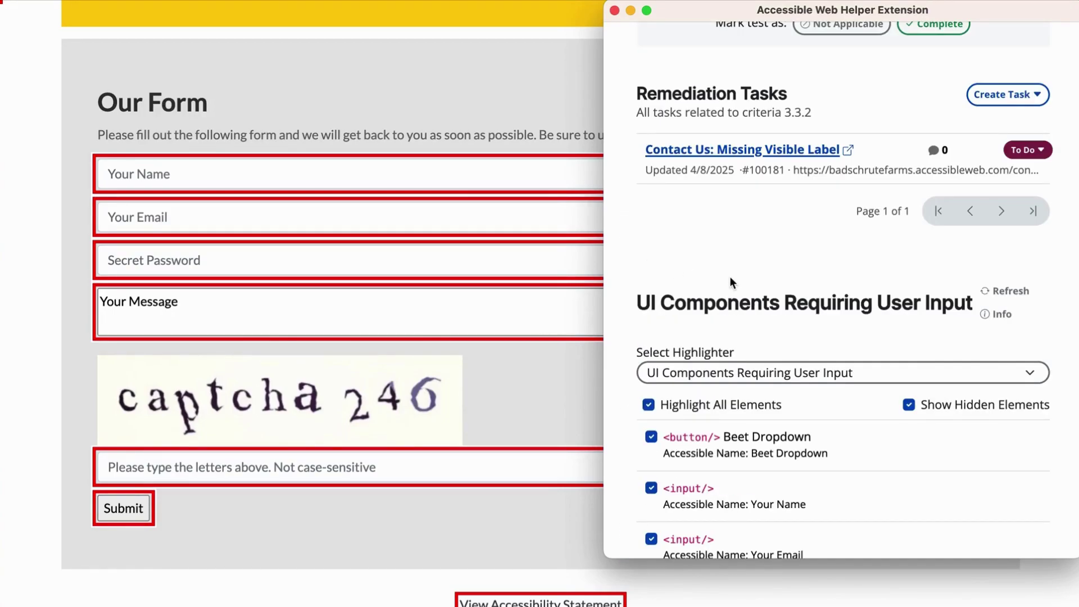
scroll(730, 275, "up", 2)
scroll(729, 276, "up", 2)
scroll(729, 276, "up", 3)
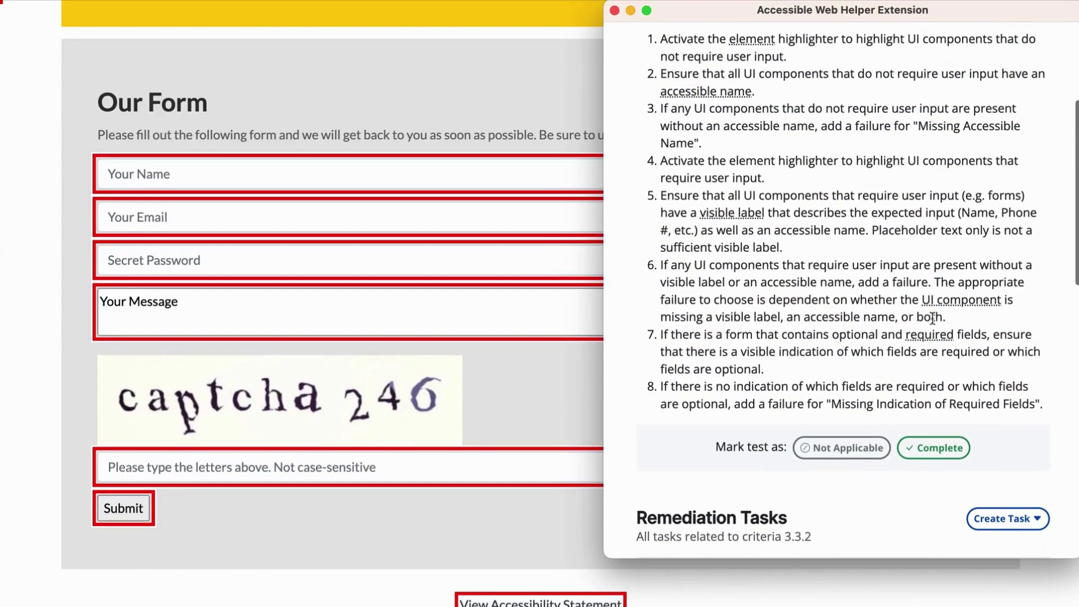